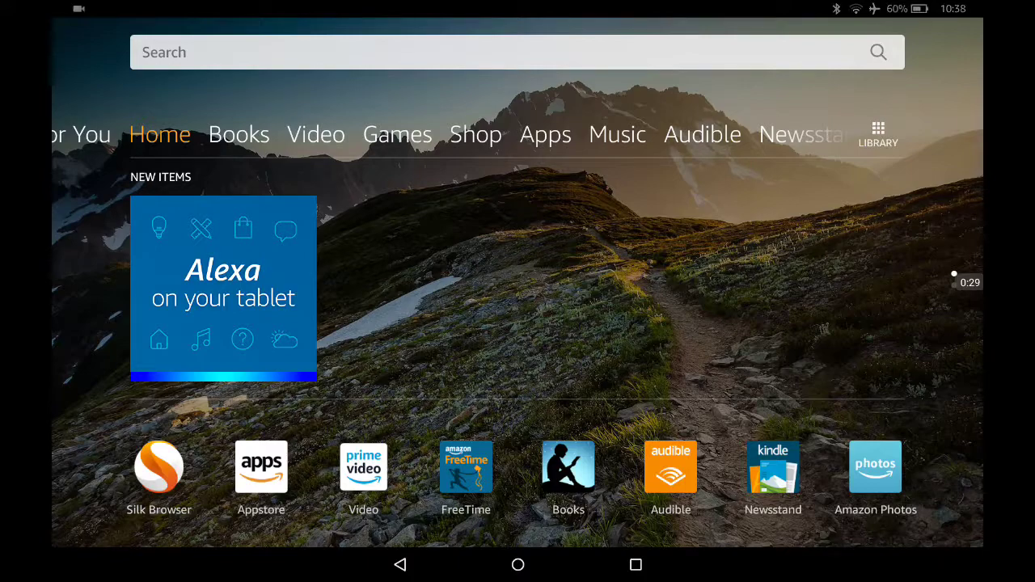
- Turn on Apps from Unknown Sources under Security & Privacy, accept the warning, and return home
{"action": "left_click_drag", "start_coordinate": [517, 4], "coordinate": [518, 323]}
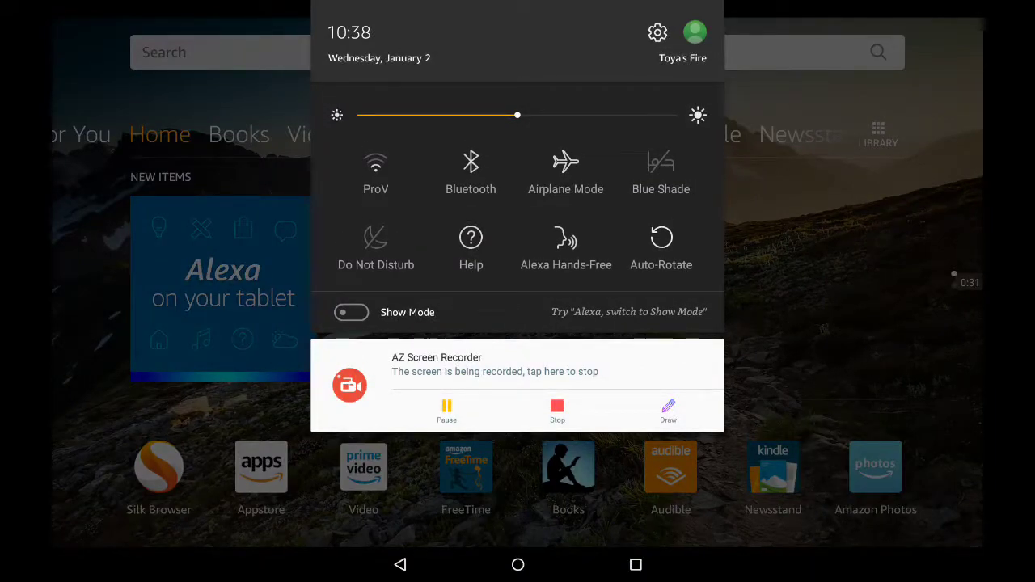
{"action": "left_click", "coordinate": [657, 33]}
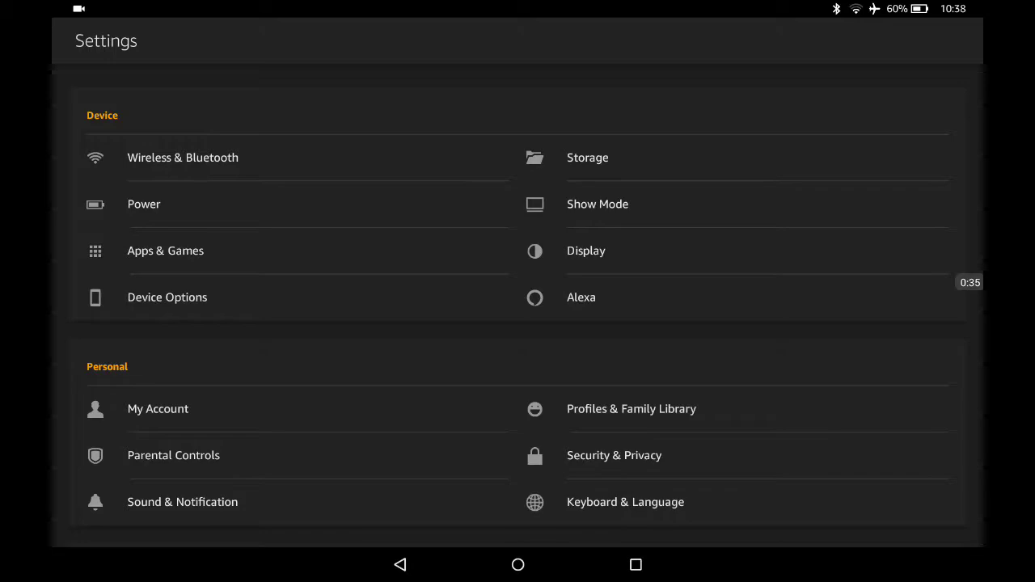
{"action": "left_click", "coordinate": [614, 455]}
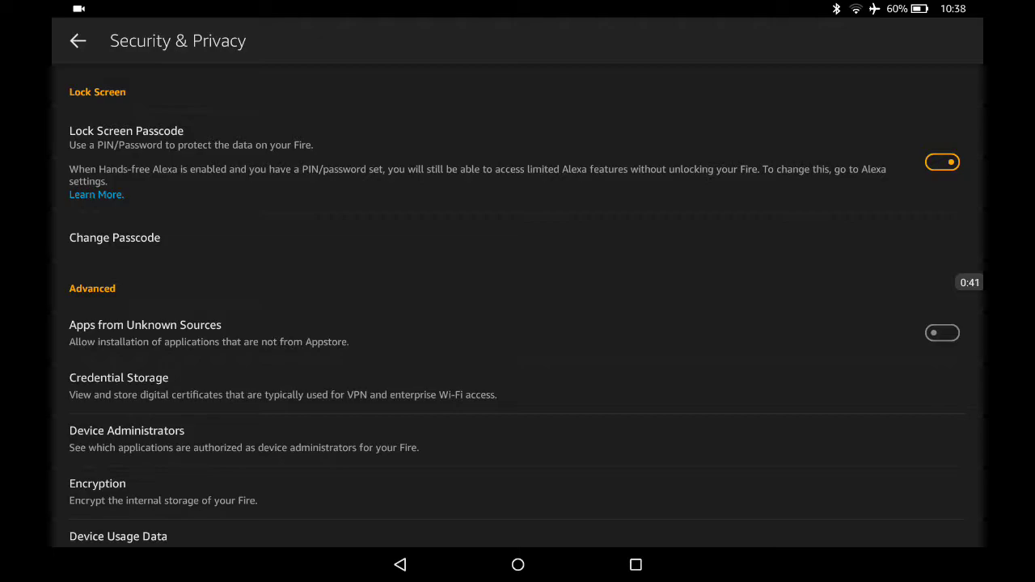
{"action": "left_click", "coordinate": [942, 332]}
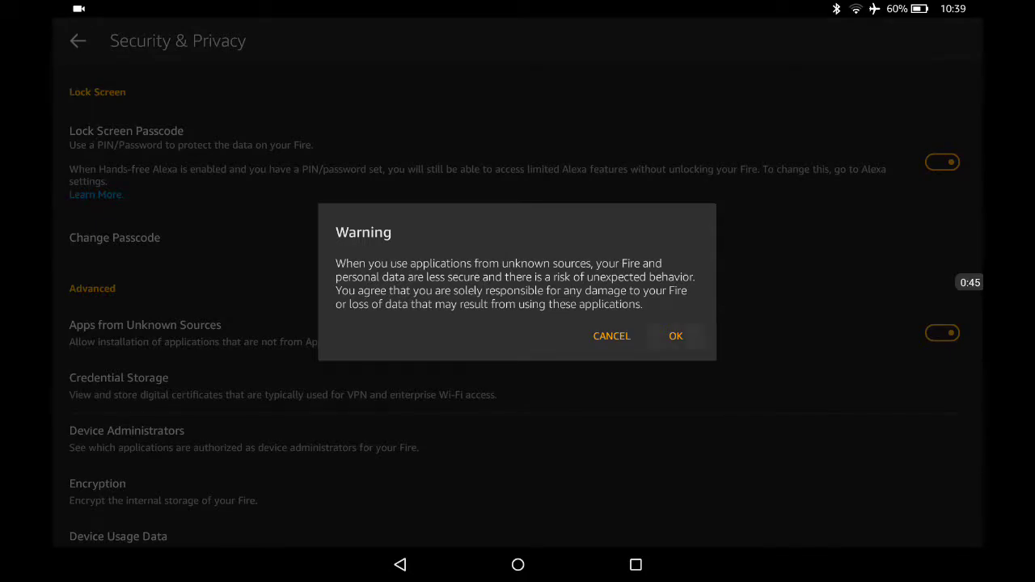
{"action": "left_click", "coordinate": [675, 336]}
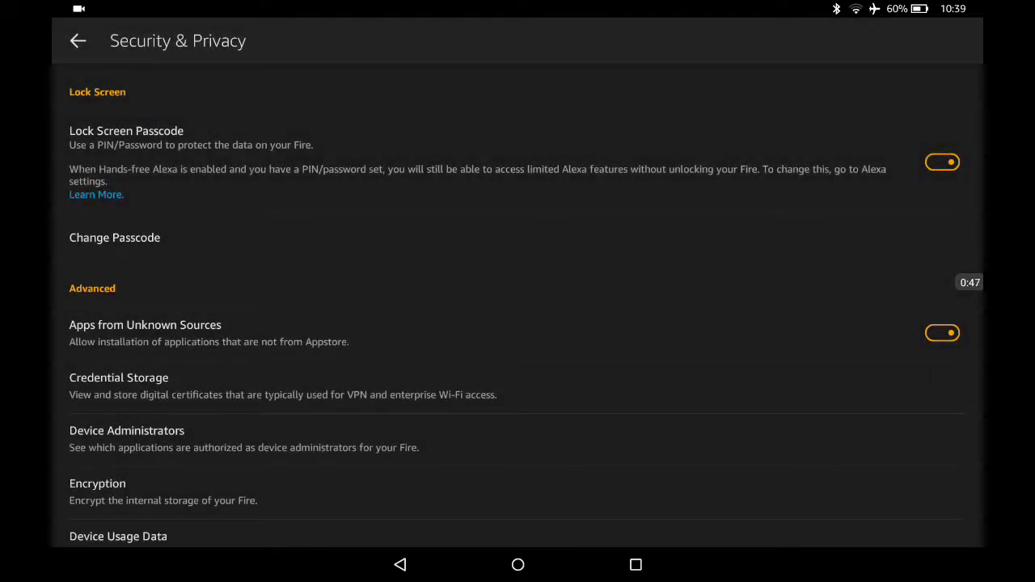
{"action": "left_click", "coordinate": [518, 564]}
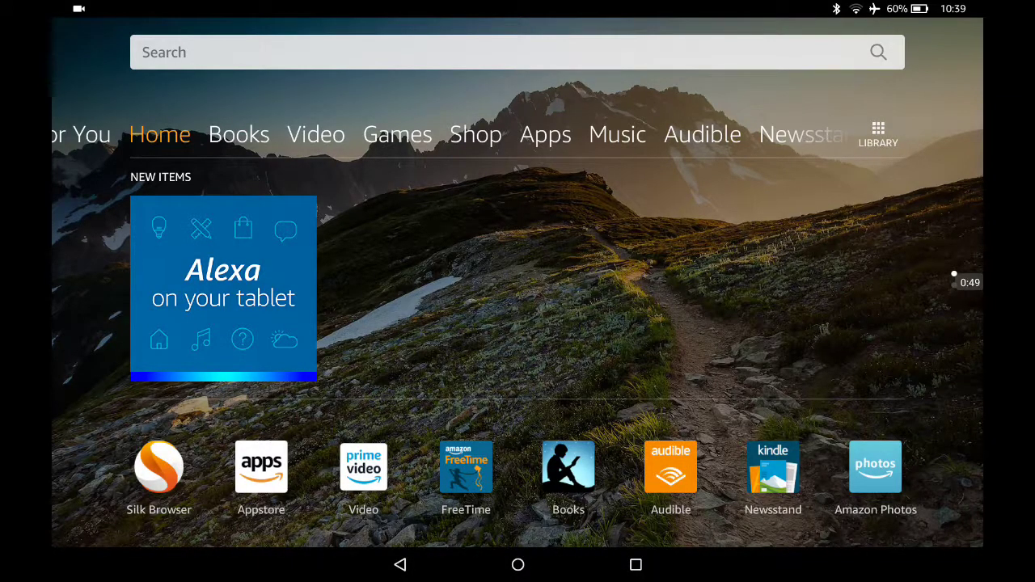
- Use the teleread Fire HD Google Play guide to download the Google Account Manager 5.1-1743759 APK, accepting the warning
{"action": "left_click", "coordinate": [517, 52]}
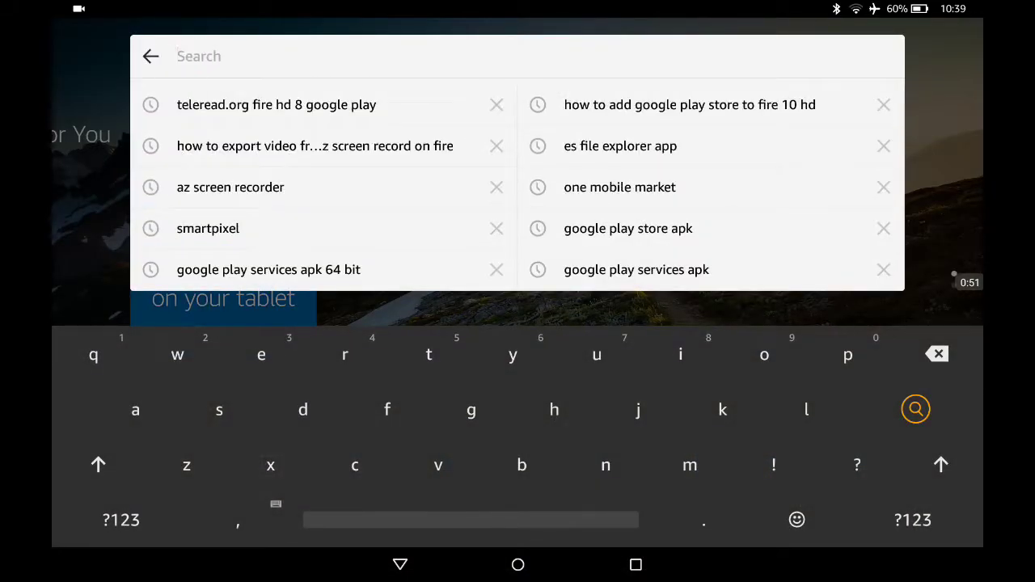
{"action": "left_click", "coordinate": [276, 105]}
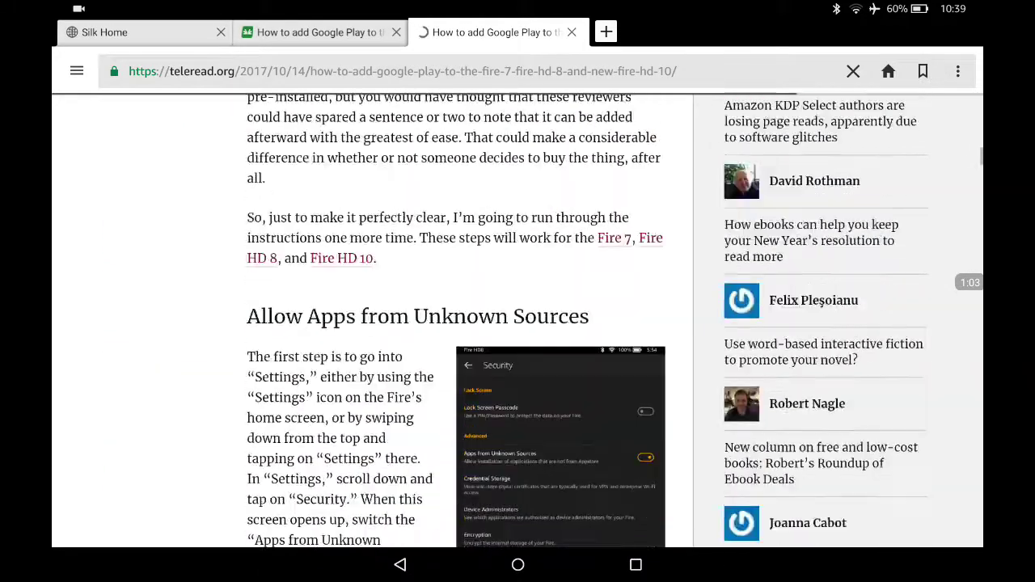
{"action": "scroll", "coordinate": [517, 324], "scroll_direction": "down", "scroll_amount": 5}
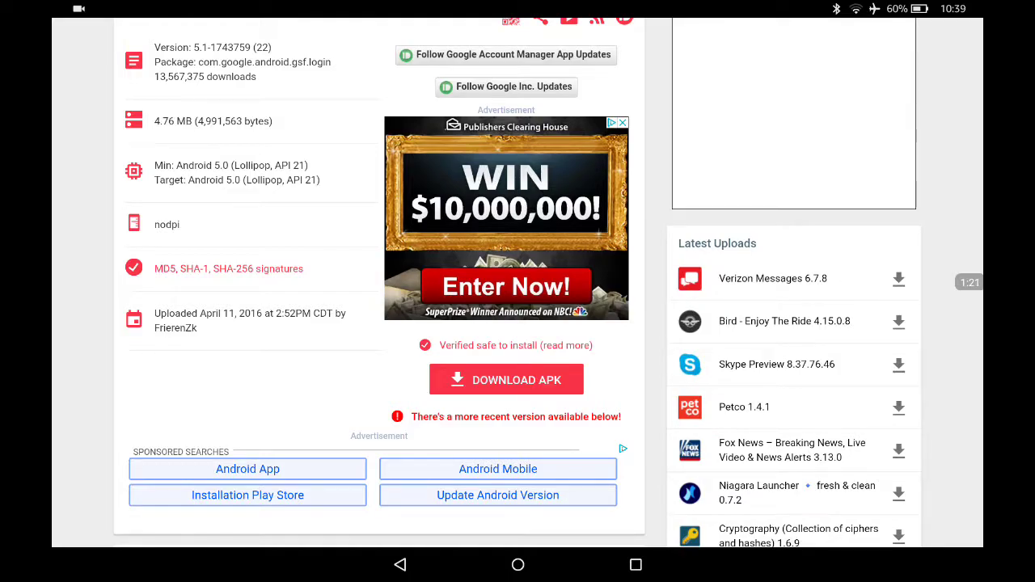
{"action": "left_click", "coordinate": [506, 380]}
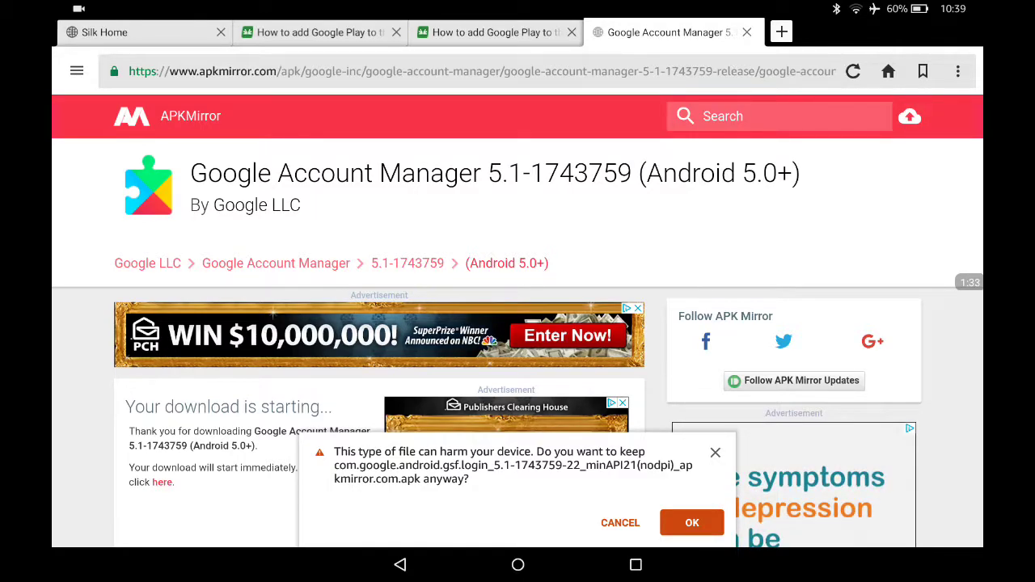
{"action": "left_click", "coordinate": [691, 522]}
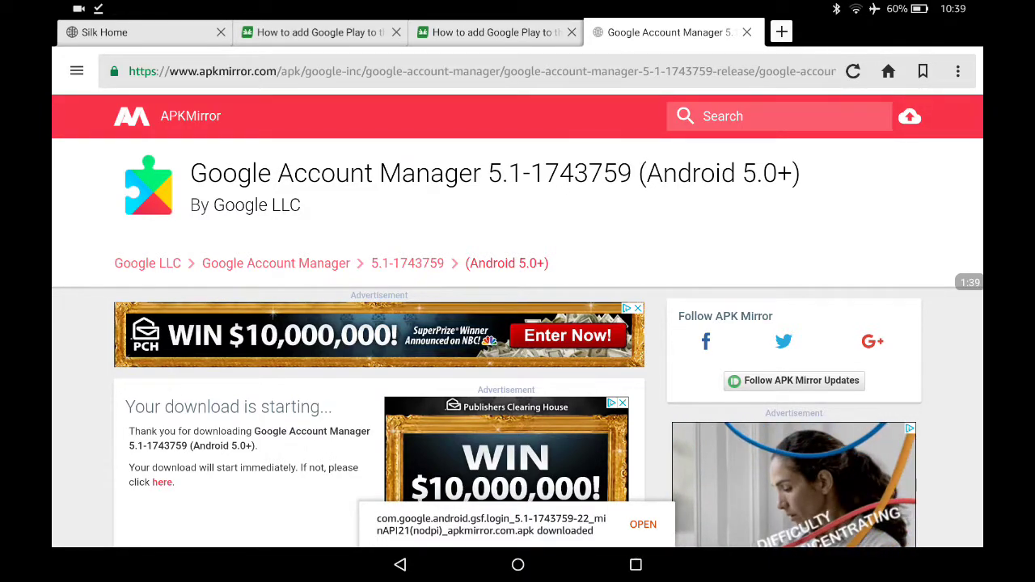
- Download the Google Services Framework 5.1-1743759 APK from the teleread guide's package list, keeping the file
{"action": "left_click", "coordinate": [491, 32]}
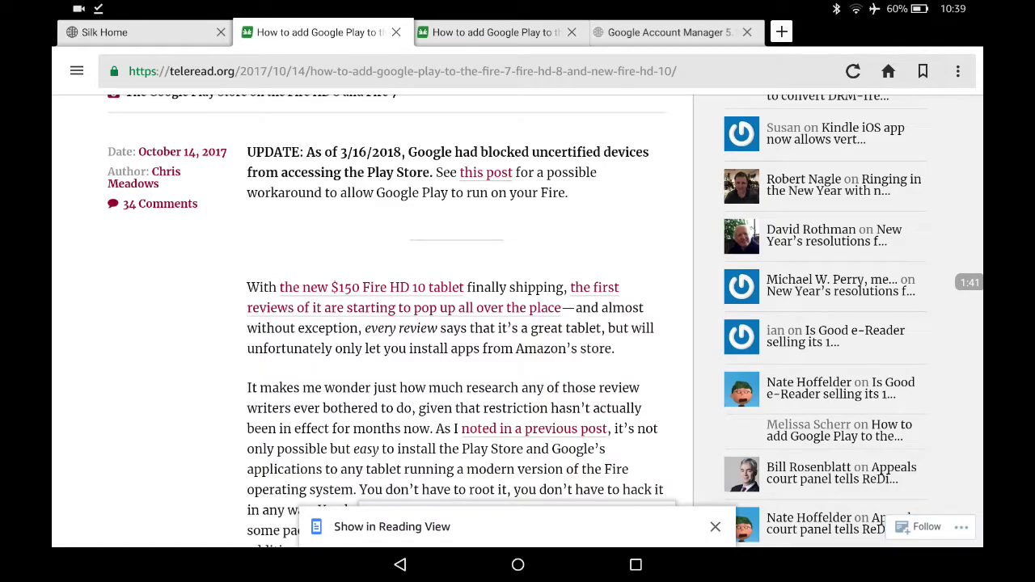
{"action": "scroll", "coordinate": [453, 324], "scroll_direction": "down", "scroll_amount": 10}
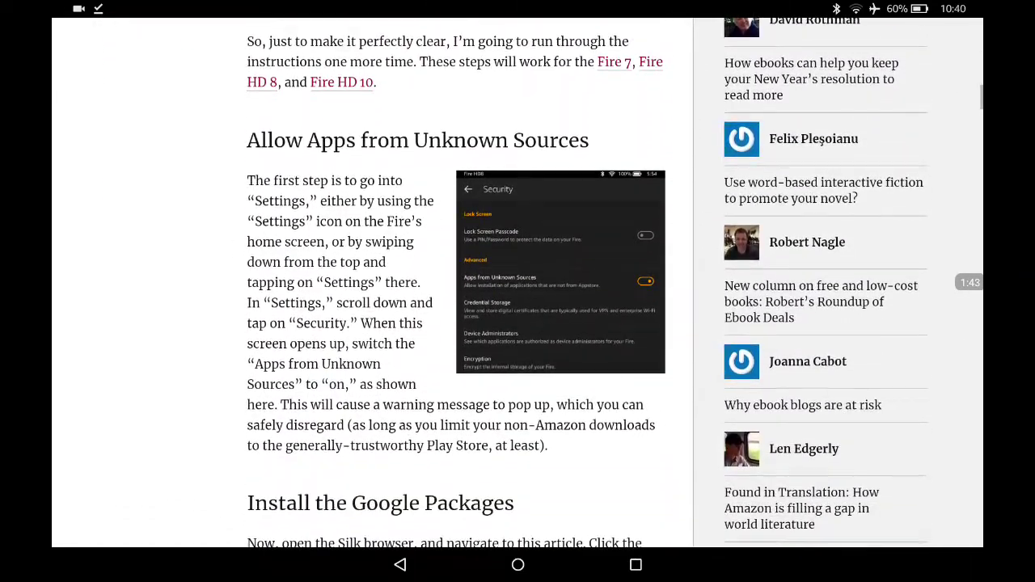
{"action": "scroll", "coordinate": [453, 324], "scroll_direction": "down", "scroll_amount": 3}
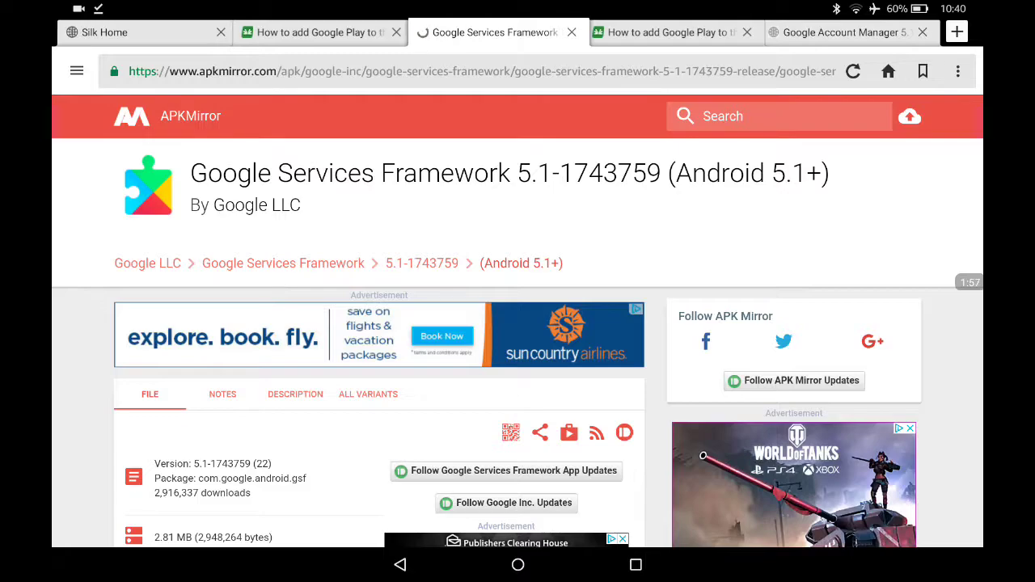
{"action": "scroll", "coordinate": [517, 323], "scroll_direction": "down", "scroll_amount": 5}
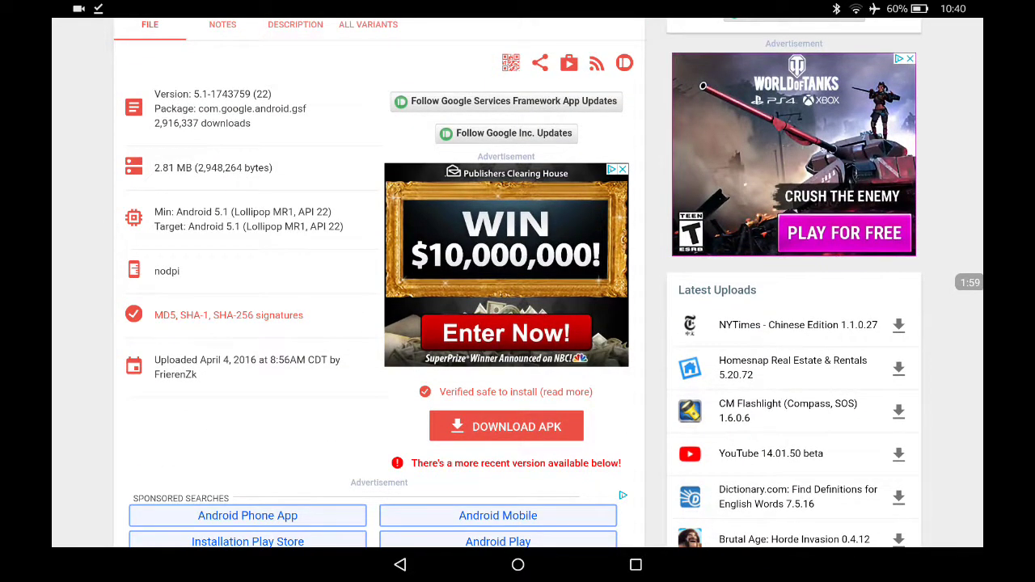
{"action": "left_click", "coordinate": [506, 426]}
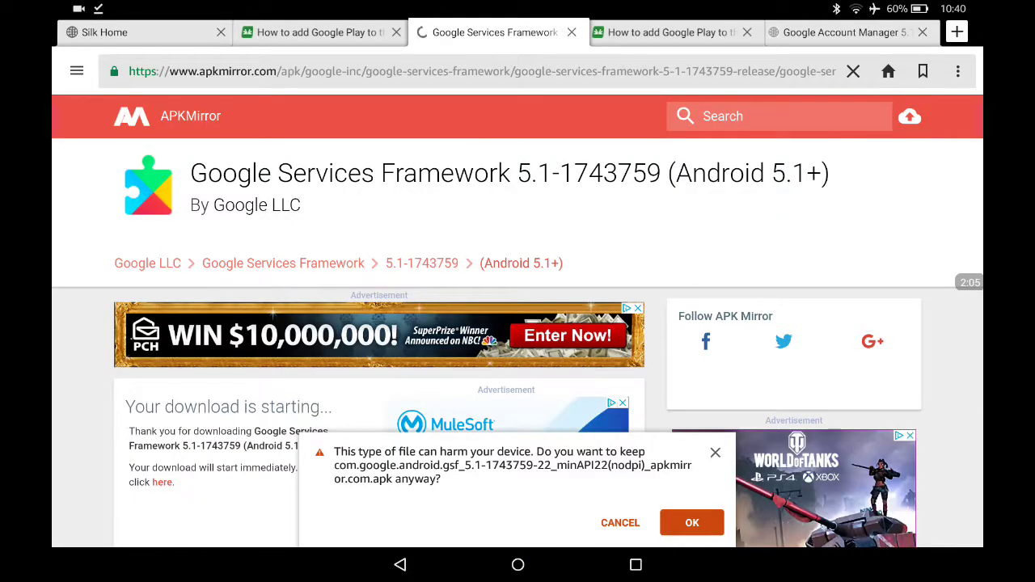
{"action": "left_click", "coordinate": [692, 522]}
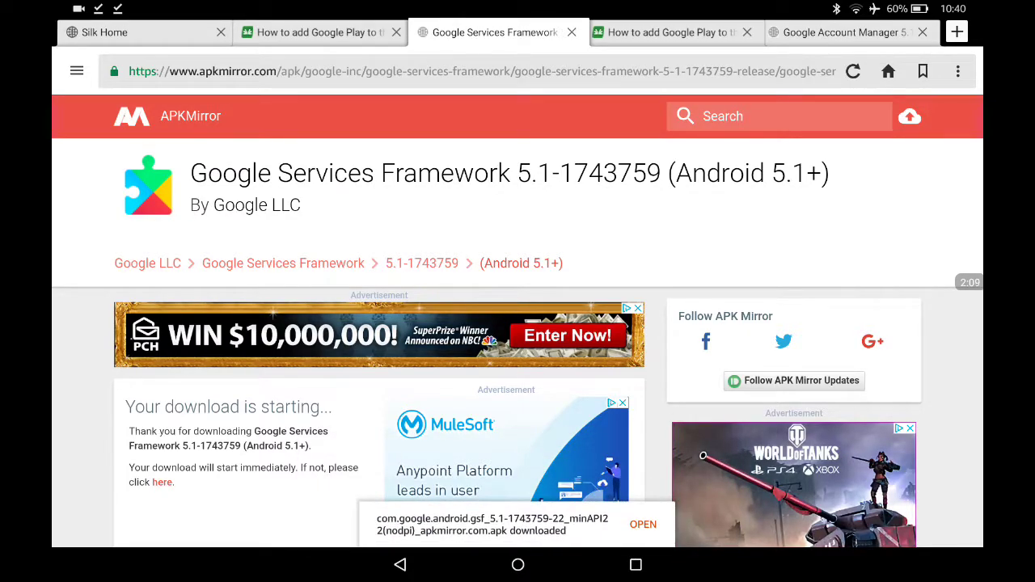
- Download the Google Play services 11.7.41 beta APK from APKMirror, accepting the harmful-file warning
{"action": "key", "text": "alt+Left"}
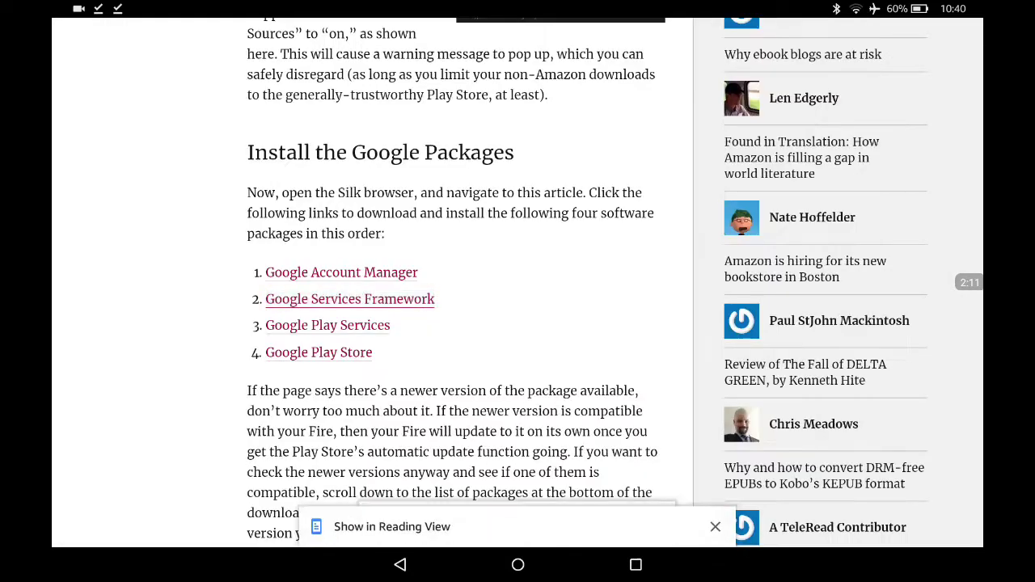
{"action": "left_click", "coordinate": [328, 325]}
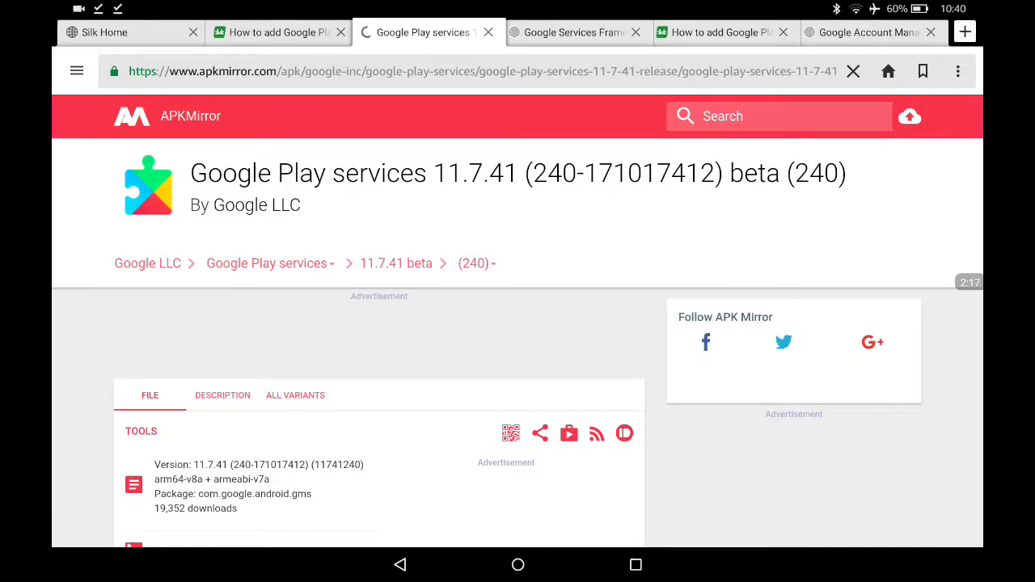
{"action": "scroll", "coordinate": [517, 323], "scroll_direction": "down", "scroll_amount": 10}
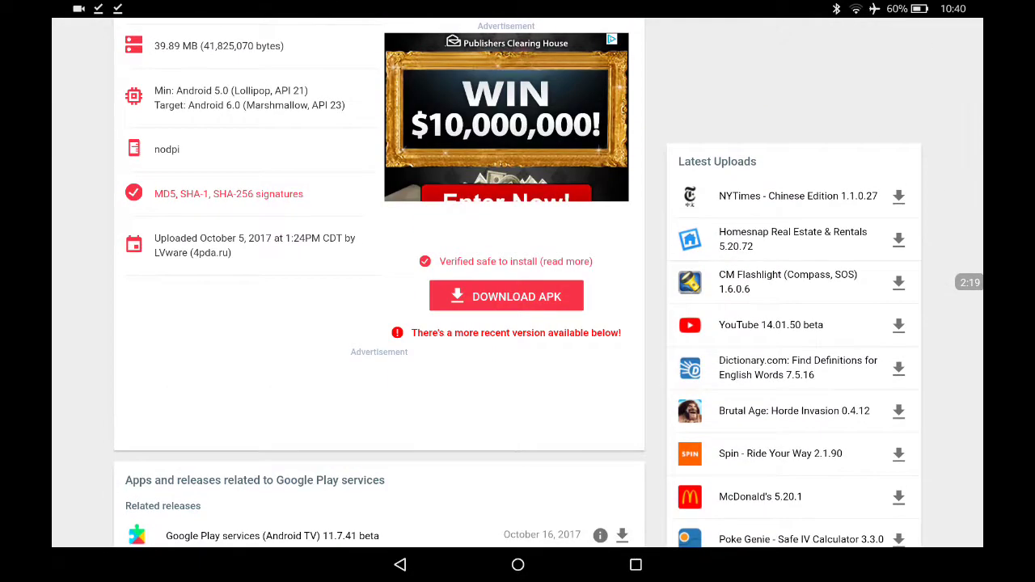
{"action": "left_click", "coordinate": [506, 296]}
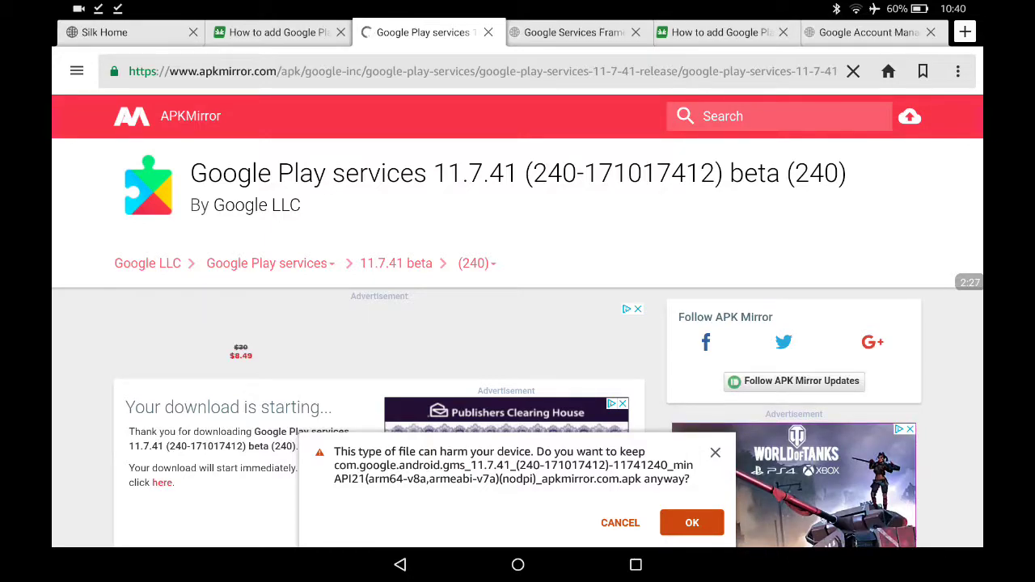
{"action": "left_click", "coordinate": [692, 523]}
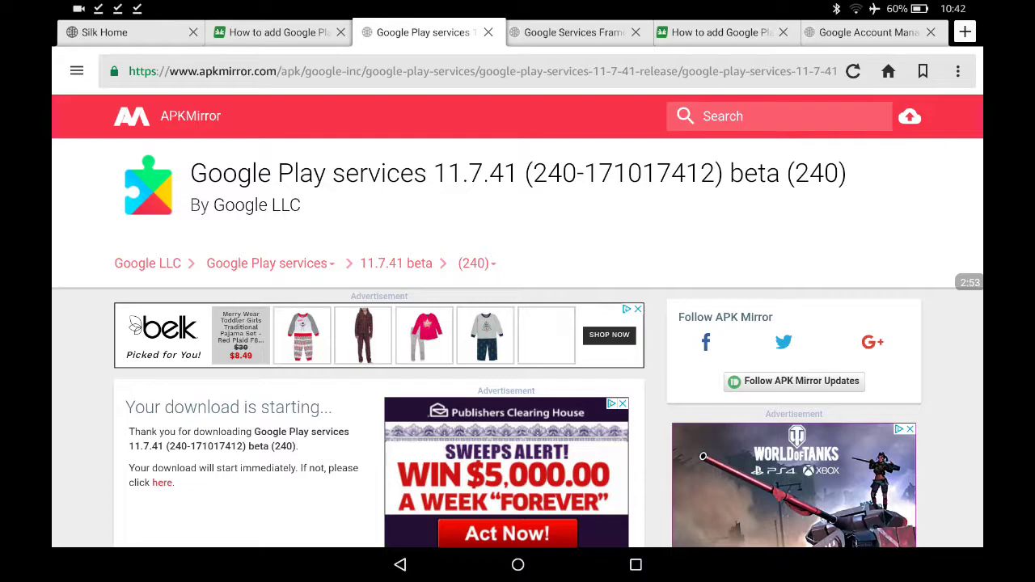
- Download the Google Play Store 8.3.42 APK, then leave Silk for the home screen
{"action": "key", "text": "Escape"}
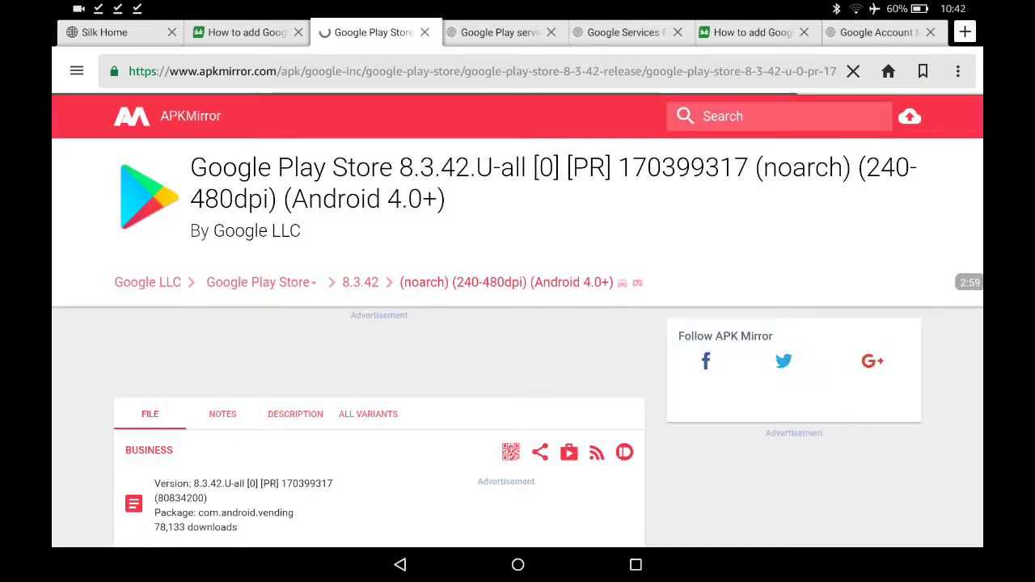
{"action": "scroll", "coordinate": [517, 324], "scroll_direction": "down", "scroll_amount": 5}
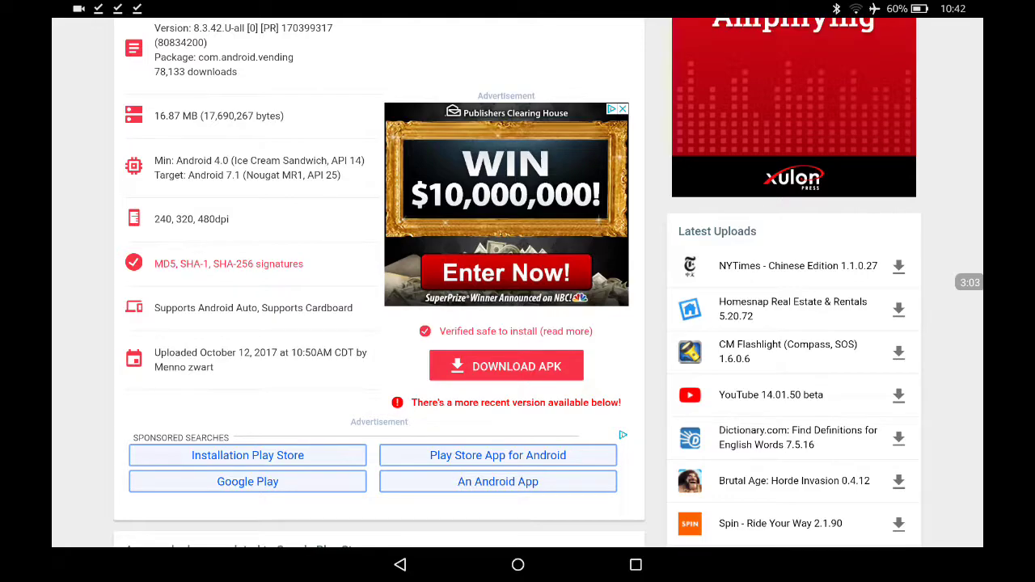
{"action": "left_click", "coordinate": [506, 360]}
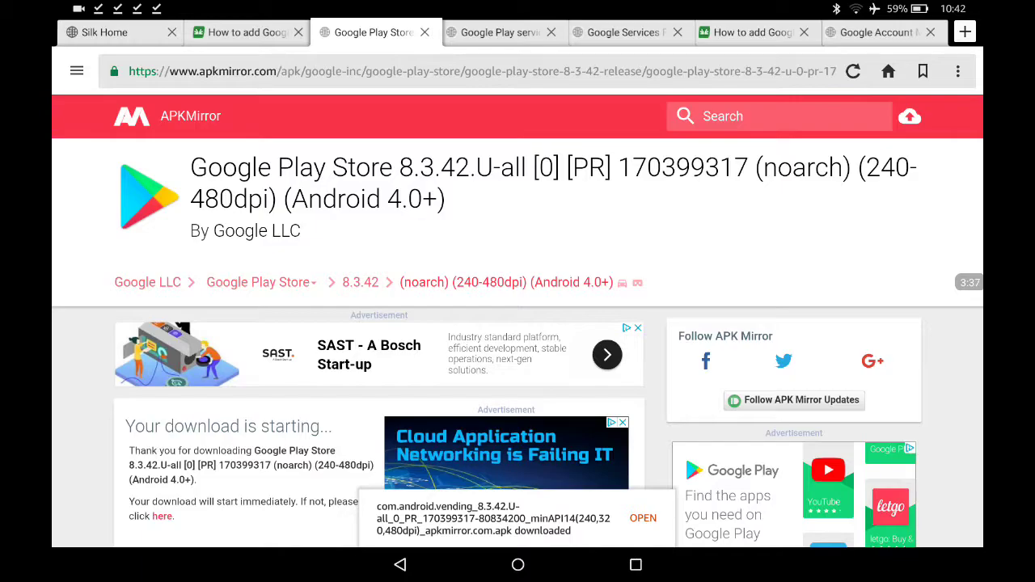
{"action": "left_click", "coordinate": [518, 564]}
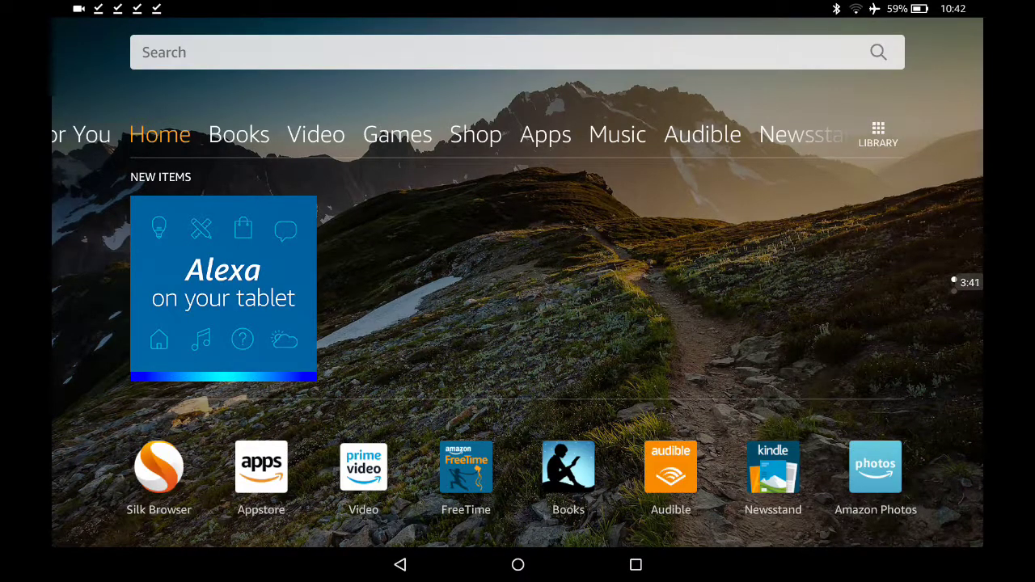
- Check the download notifications, then install the Google Account Manager APK from Docs
{"action": "left_click_drag", "start_coordinate": [518, 4], "coordinate": [518, 323]}
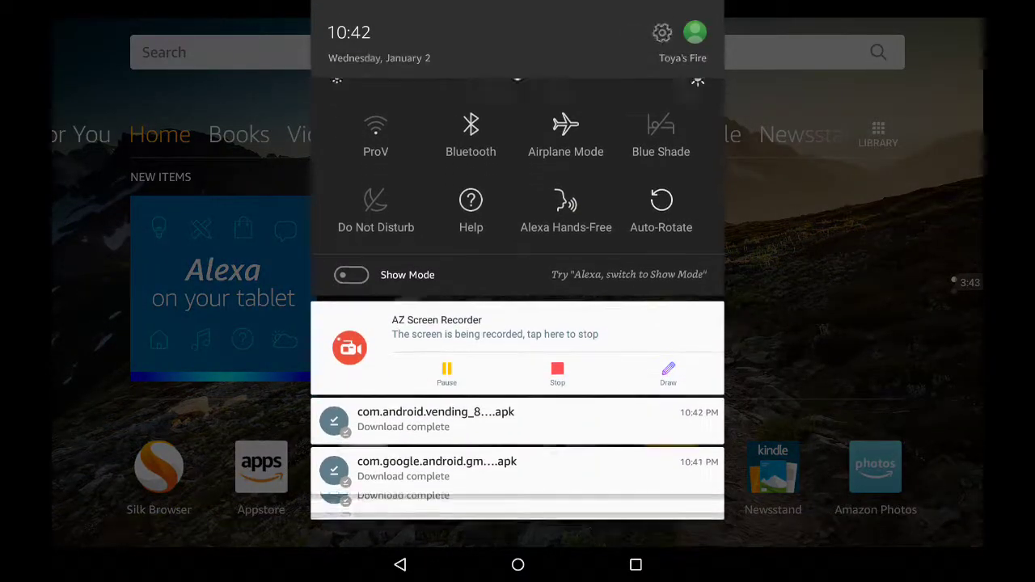
{"action": "left_click_drag", "start_coordinate": [518, 453], "coordinate": [518, 202]}
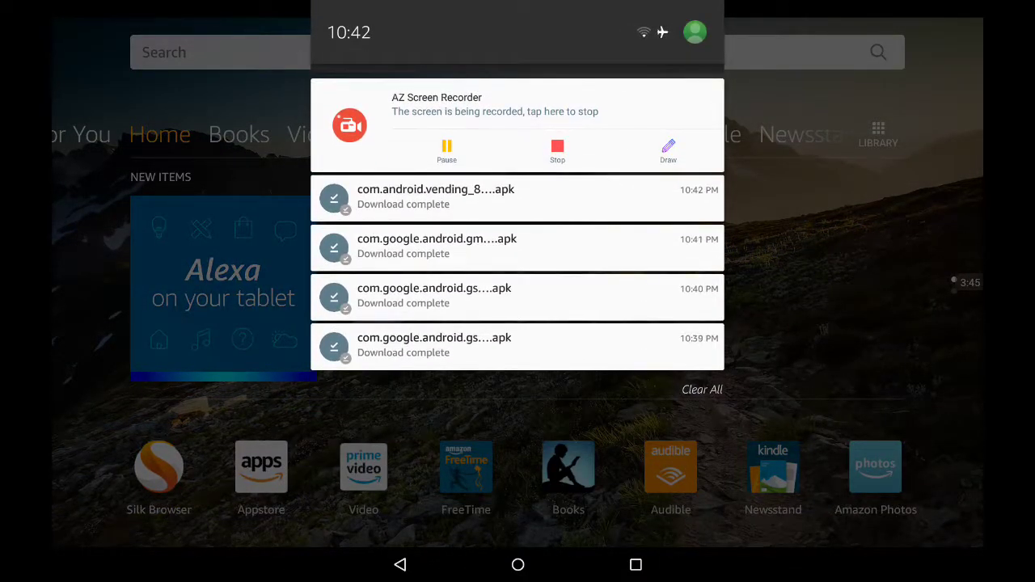
{"action": "left_click_drag", "start_coordinate": [518, 364], "coordinate": [518, 48]}
{"action": "mouse_move", "coordinate": [517, 453]}
{"action": "left_mouse_down"}
{"action": "mouse_move", "coordinate": [518, 235]}
{"action": "mouse_move", "coordinate": [518, 461]}
{"action": "left_mouse_up"}
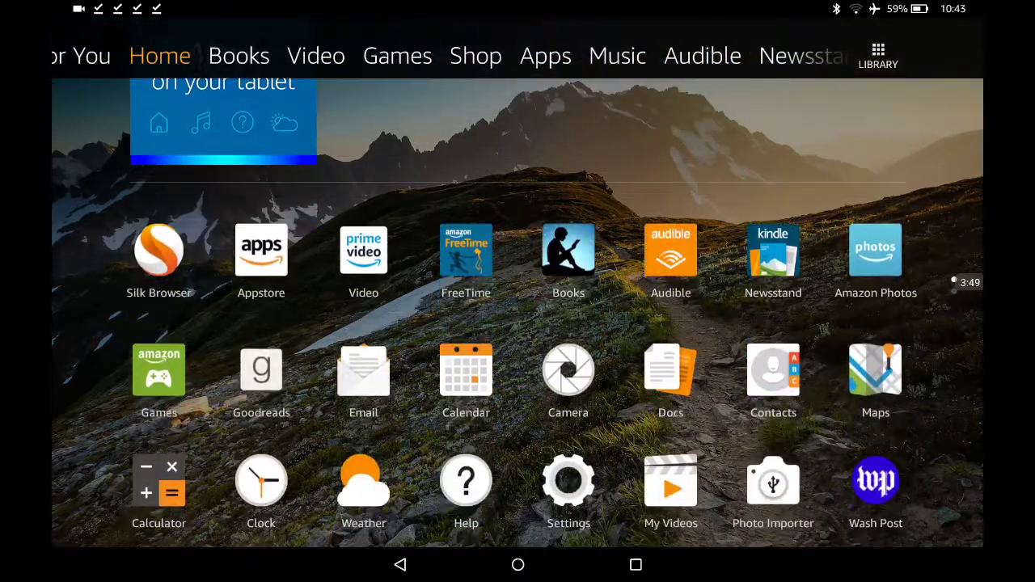
{"action": "scroll", "coordinate": [518, 324], "scroll_direction": "down", "scroll_amount": 3}
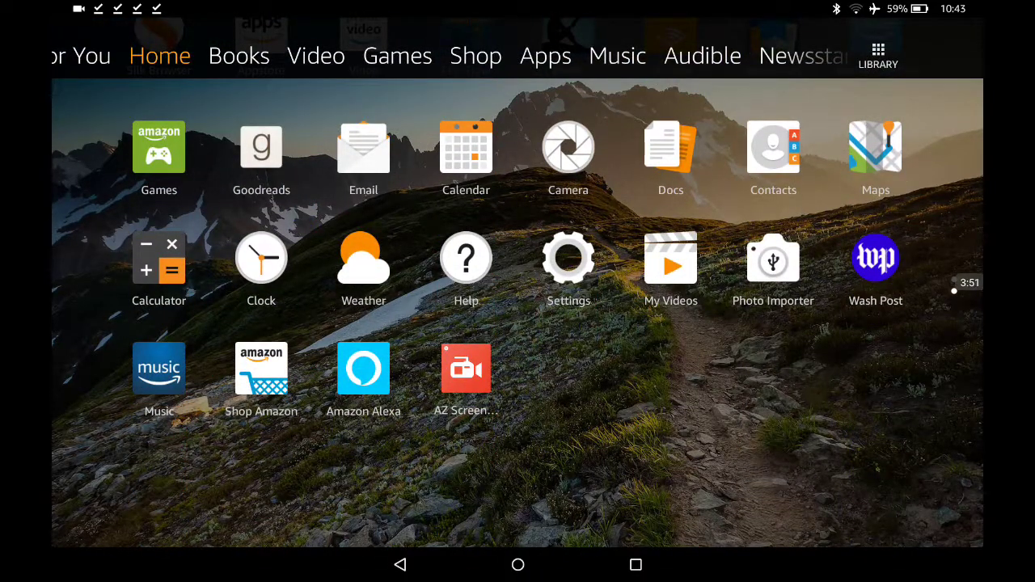
{"action": "left_click", "coordinate": [670, 147]}
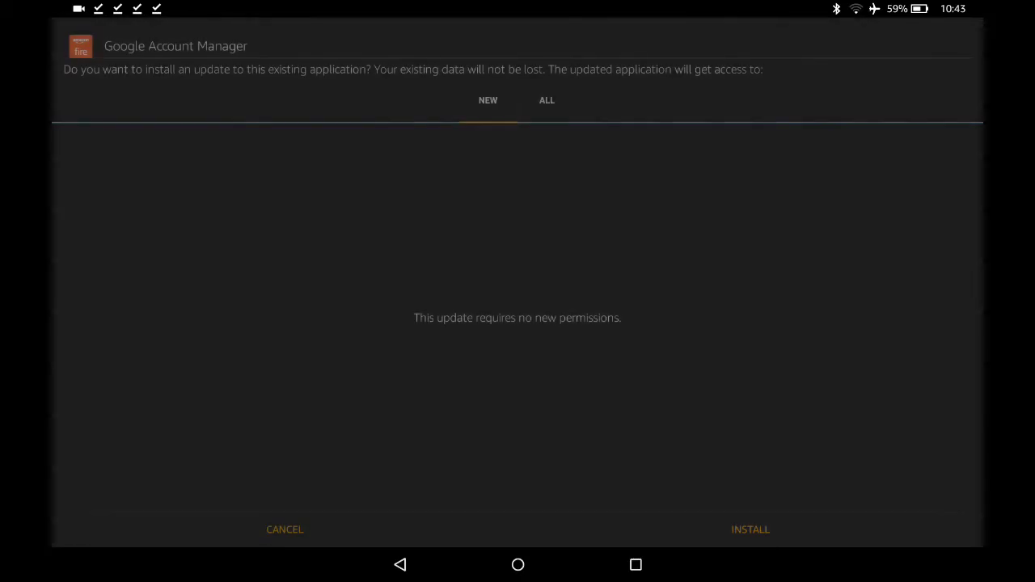
{"action": "left_click", "coordinate": [751, 529]}
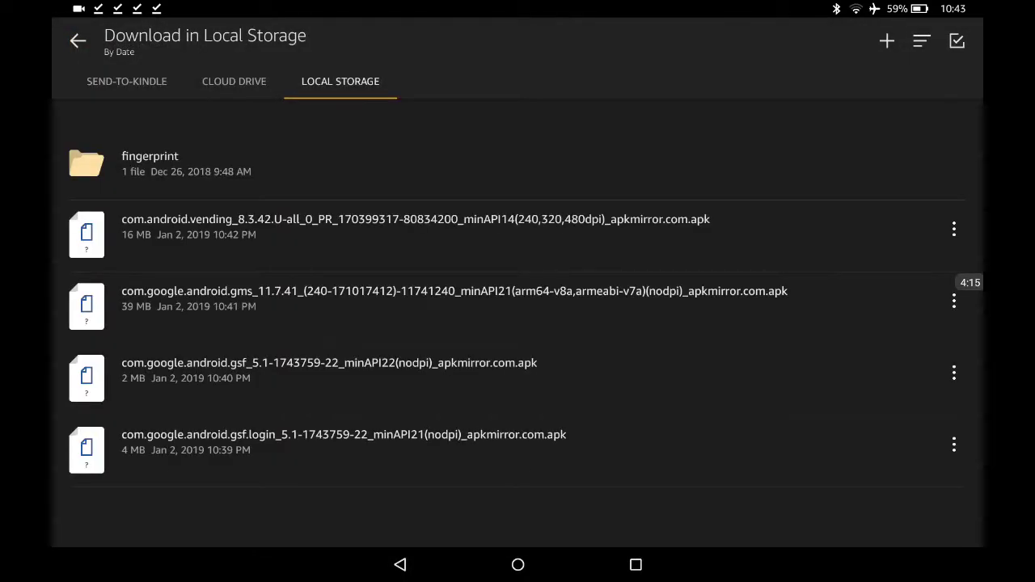
{"action": "left_click", "coordinate": [955, 301]}
- Install the gms (Google Play services) APK after reviewing its permissions, then dismiss with DONE
{"action": "left_click", "coordinate": [454, 295]}
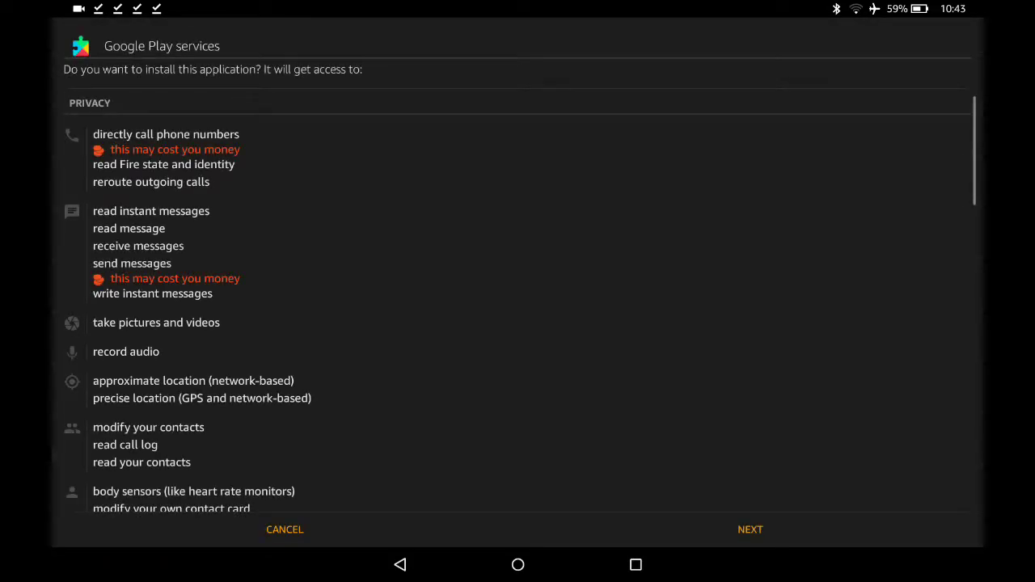
{"action": "scroll", "coordinate": [517, 307], "scroll_direction": "down", "scroll_amount": 10}
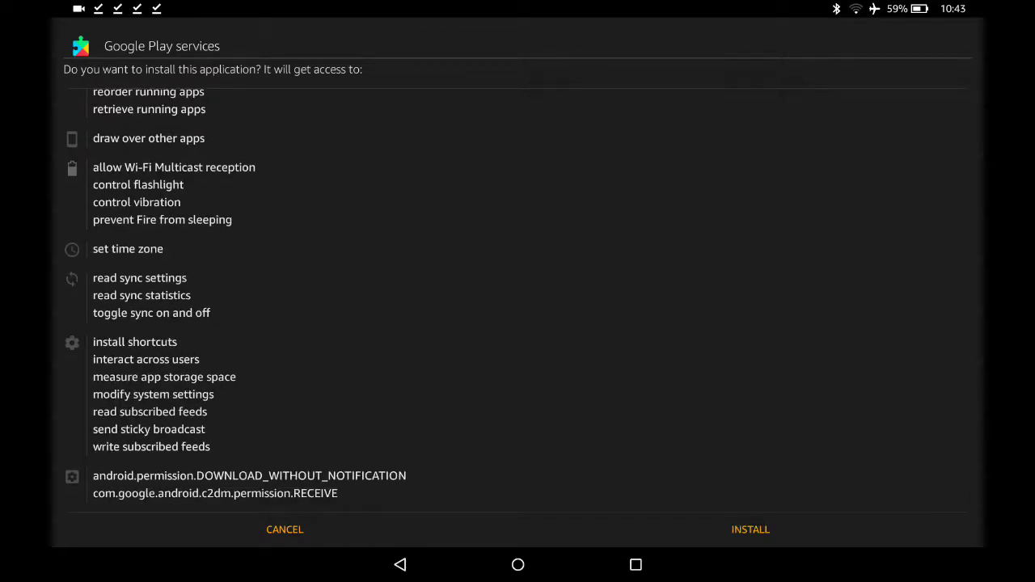
{"action": "left_click", "coordinate": [750, 528]}
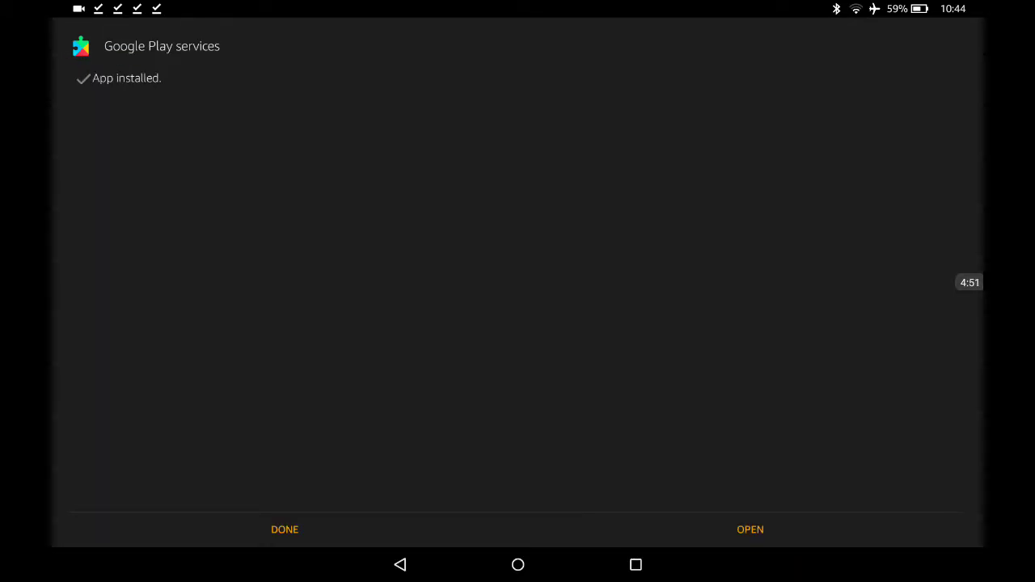
{"action": "left_click", "coordinate": [285, 529]}
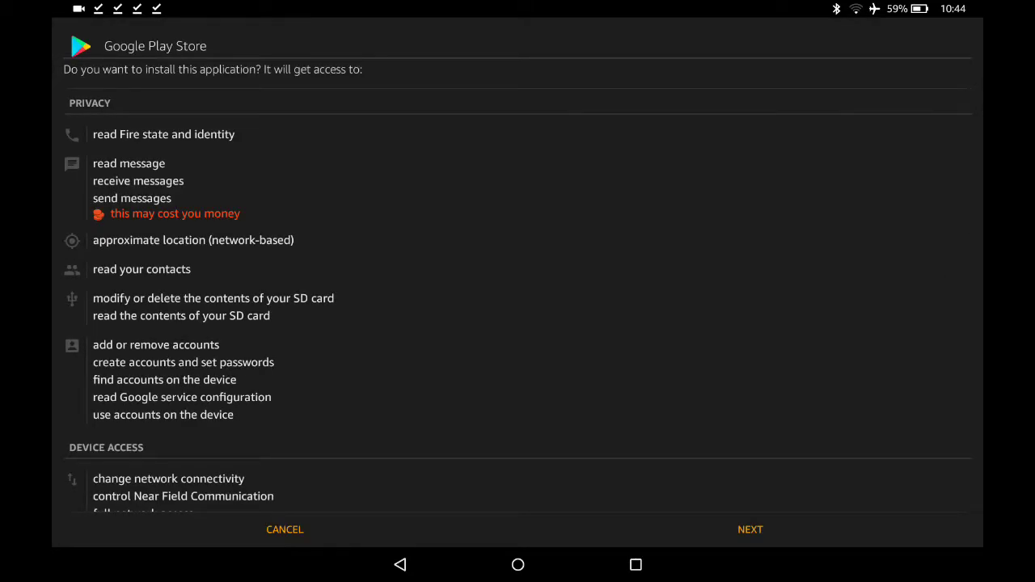
- Install the Google Play Store APK after reviewing its permissions, then dismiss the App installed screen
{"action": "scroll", "coordinate": [518, 303], "scroll_direction": "down", "scroll_amount": 5}
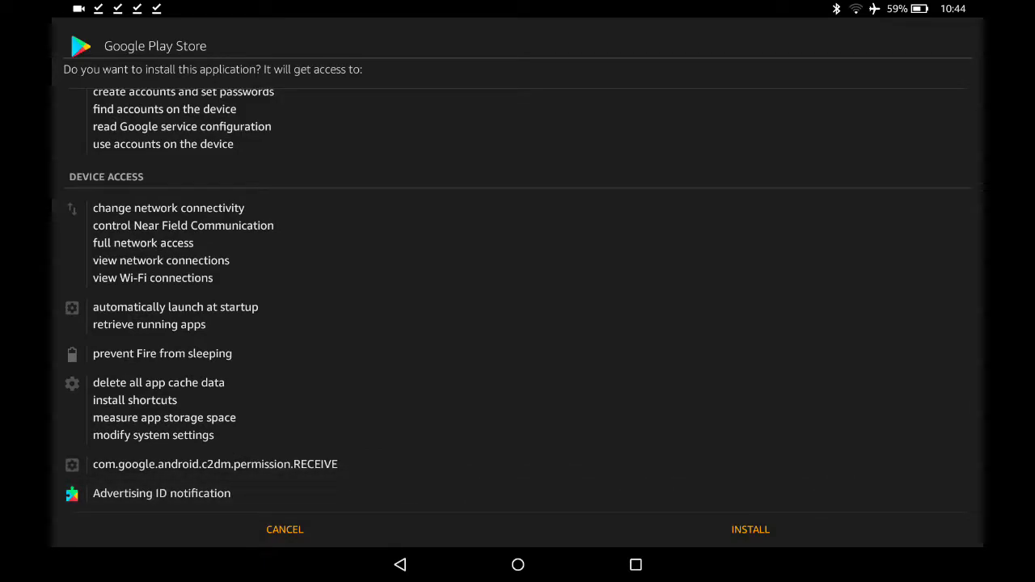
{"action": "left_click", "coordinate": [750, 529]}
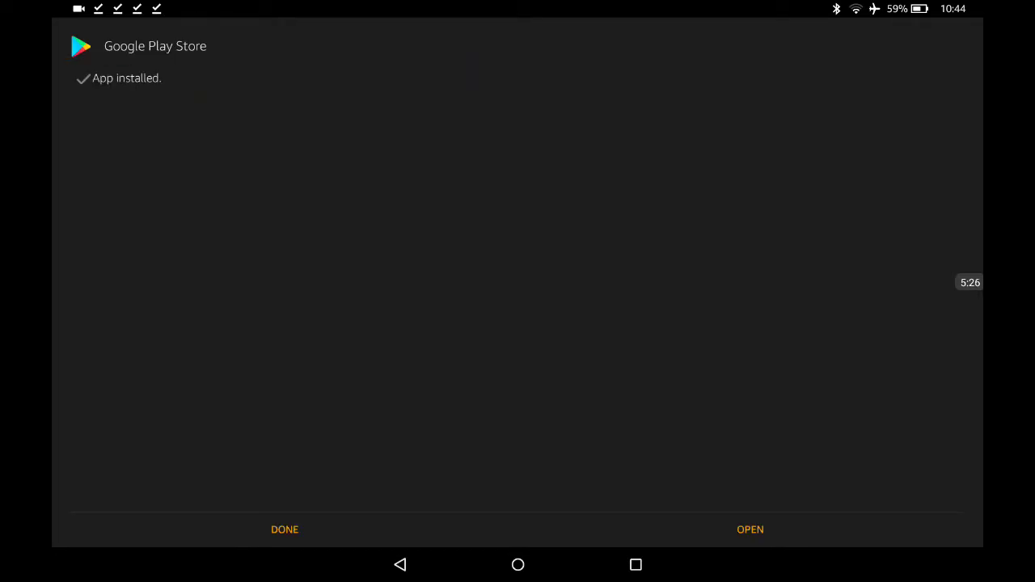
{"action": "left_click", "coordinate": [285, 529]}
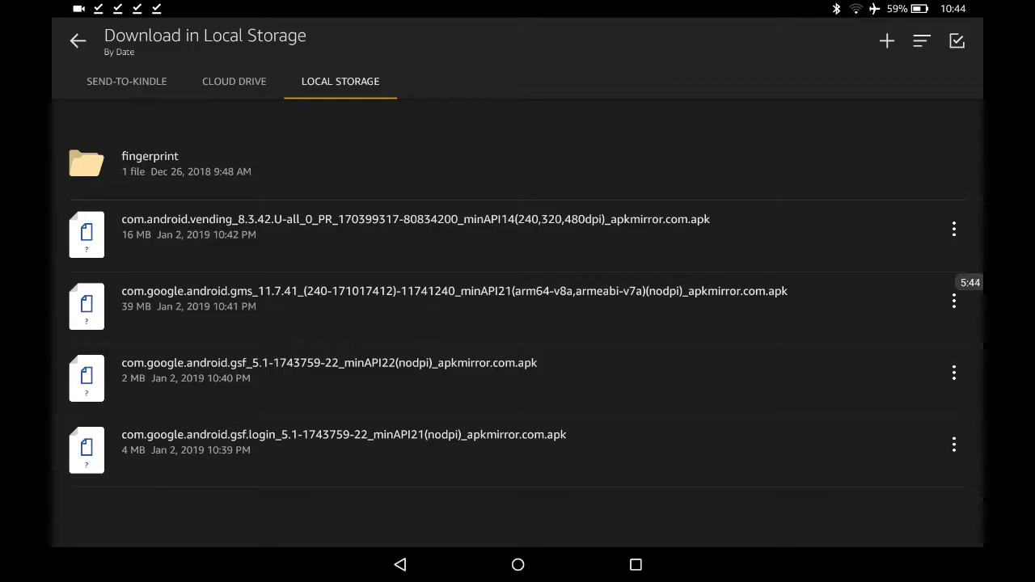
- Leave Docs and return to the Fire home screen
{"action": "left_click", "coordinate": [518, 564]}
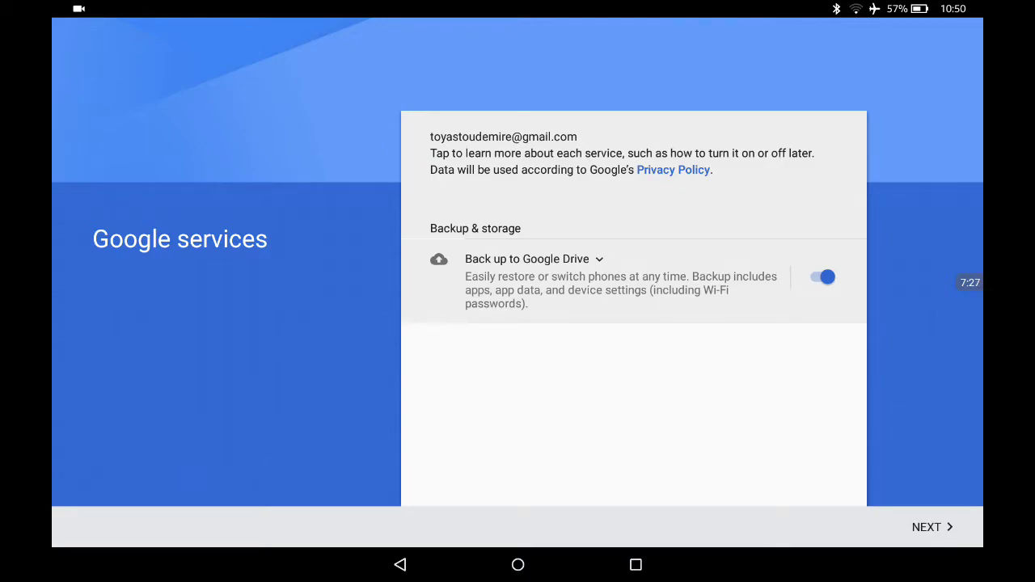
- Accept the Google services page with Drive backup on, then browse the Play Store home rows
{"action": "left_click", "coordinate": [932, 526]}
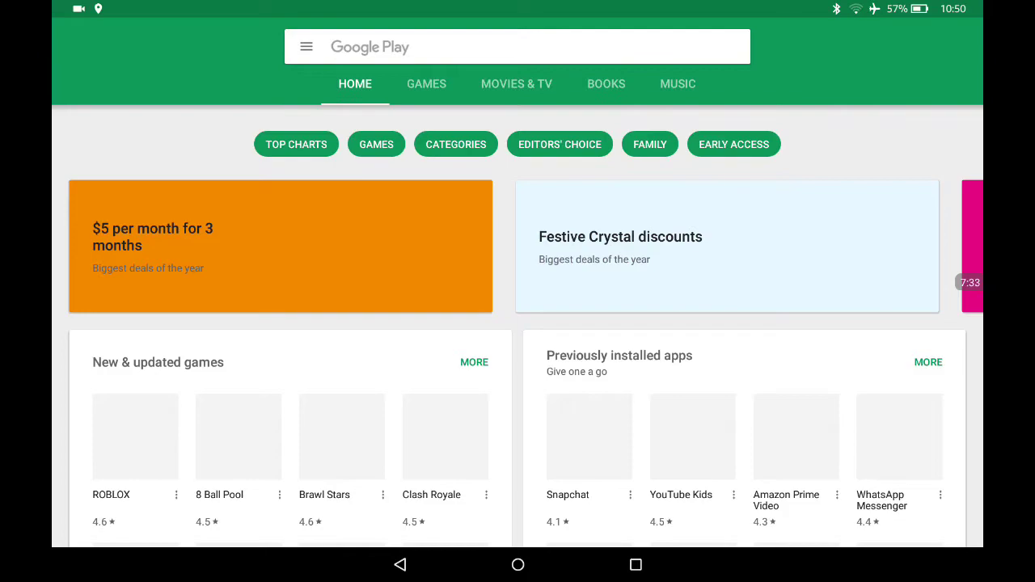
{"action": "scroll", "coordinate": [518, 246], "scroll_direction": "right", "scroll_amount": 3}
{"action": "scroll", "coordinate": [518, 364], "scroll_direction": "down", "scroll_amount": 5}
{"action": "scroll", "coordinate": [517, 364], "scroll_direction": "up", "scroll_amount": 5}
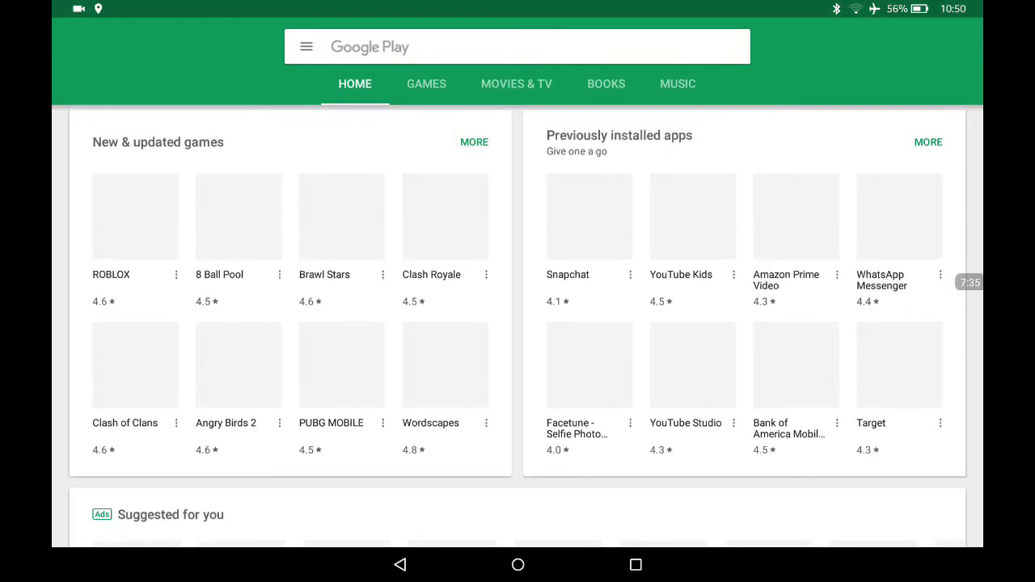
- Search Google Play for 'youtube kids' from the suggestions, then pull down the full quick settings shade
{"action": "left_click", "coordinate": [517, 47]}
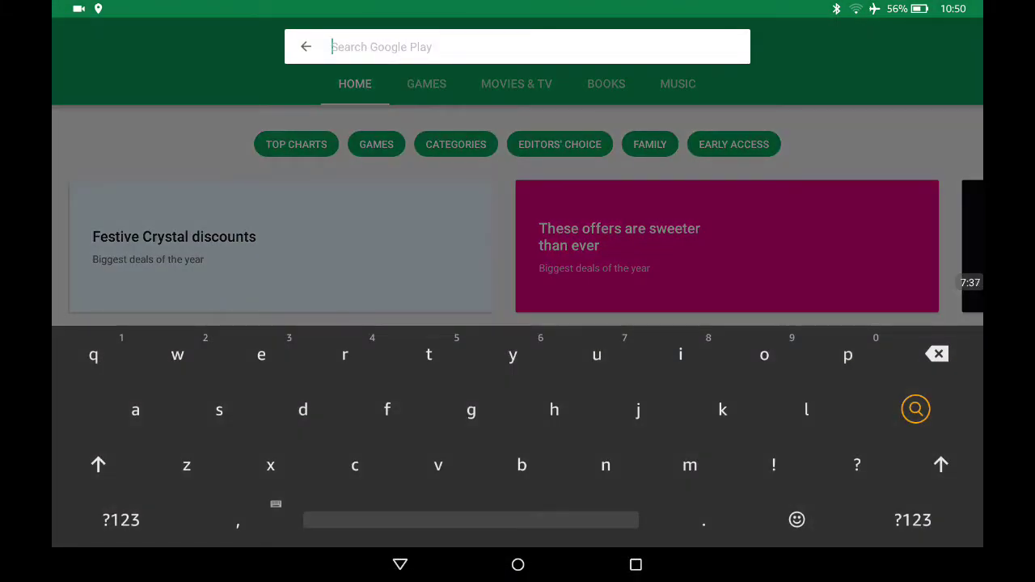
{"action": "type", "text": "yp"}
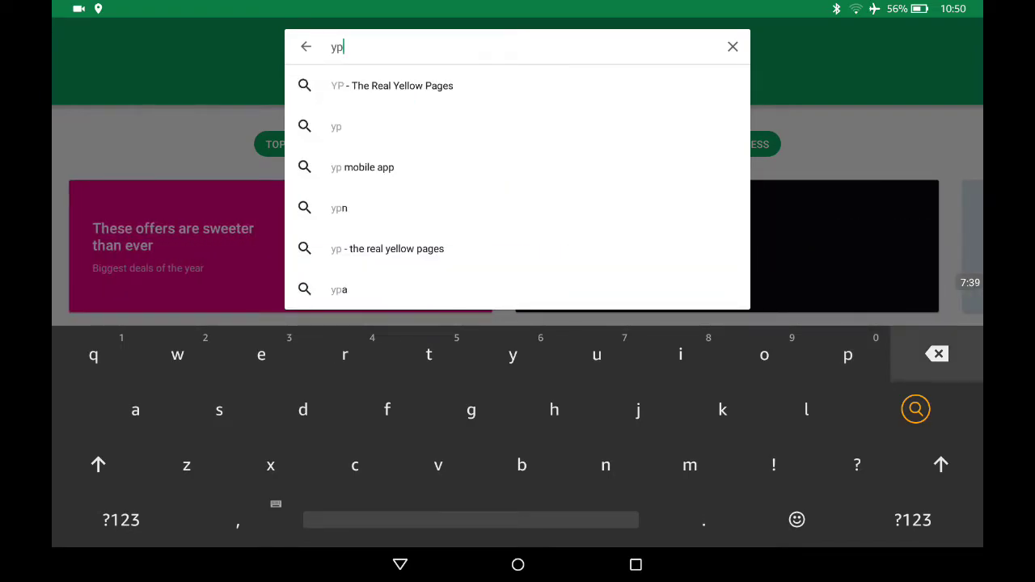
{"action": "key", "text": "BackSpace"}
{"action": "type", "text": "ou"}
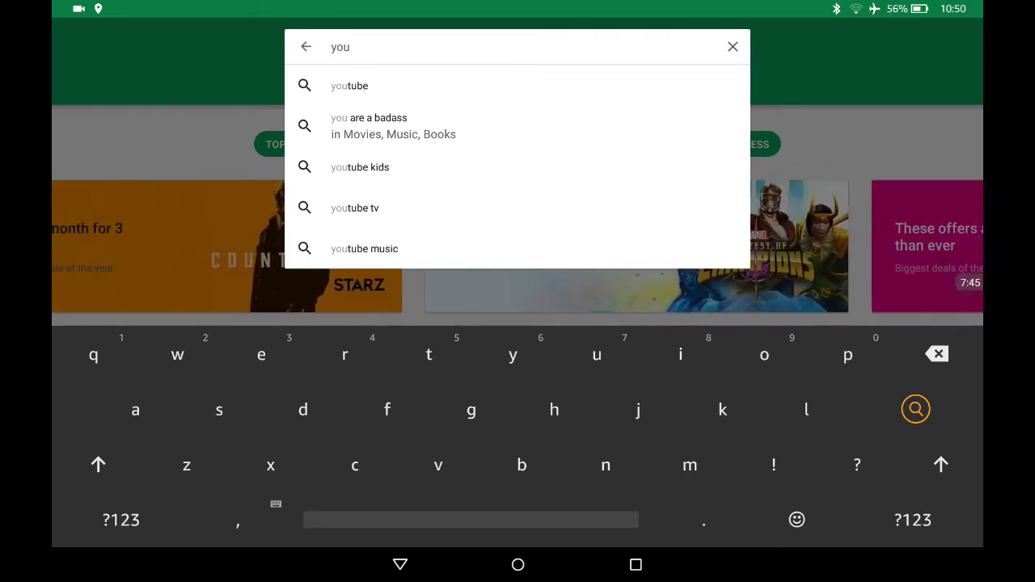
{"action": "type", "text": "t"}
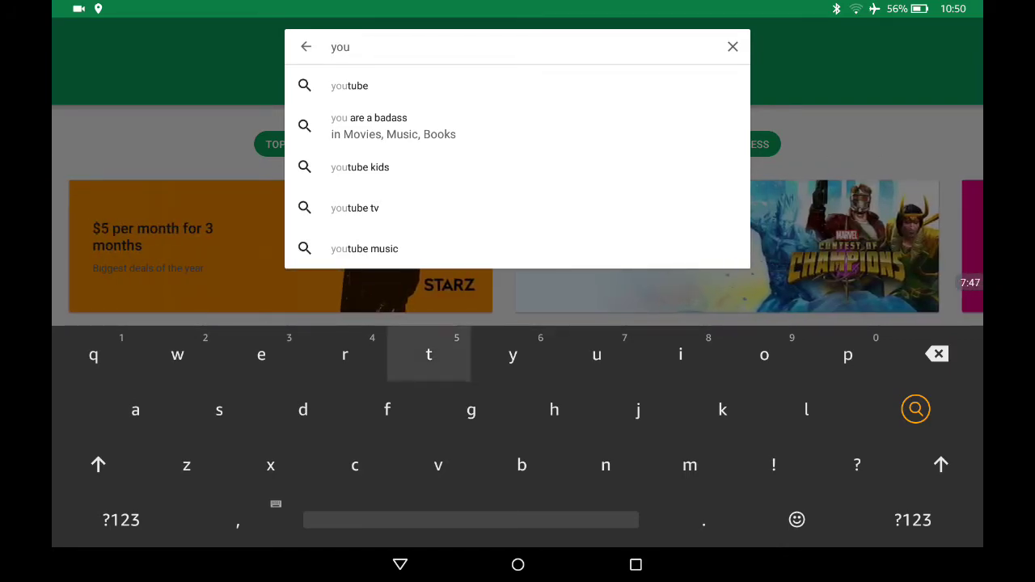
{"action": "type", "text": "ube"}
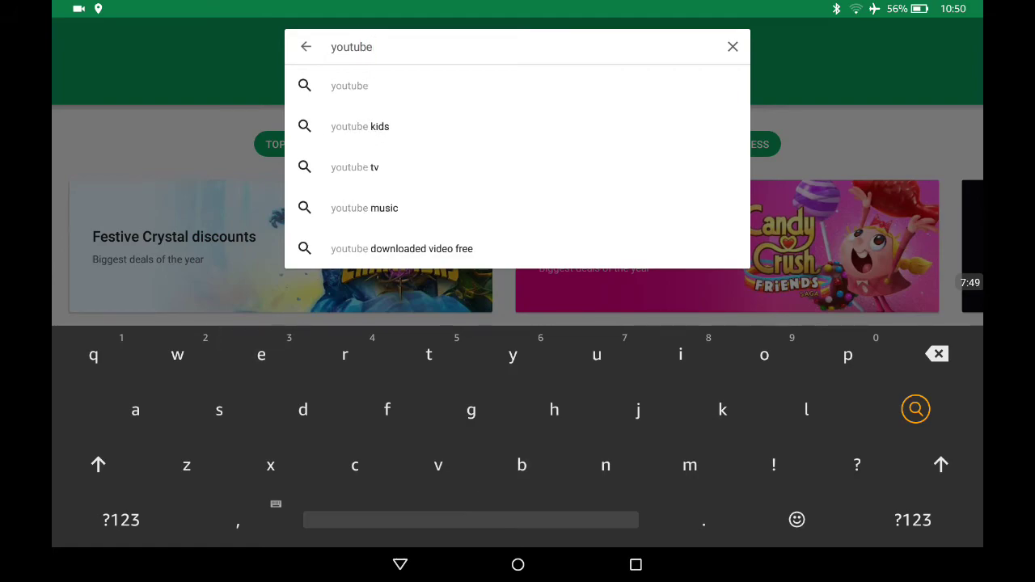
{"action": "left_click", "coordinate": [360, 126]}
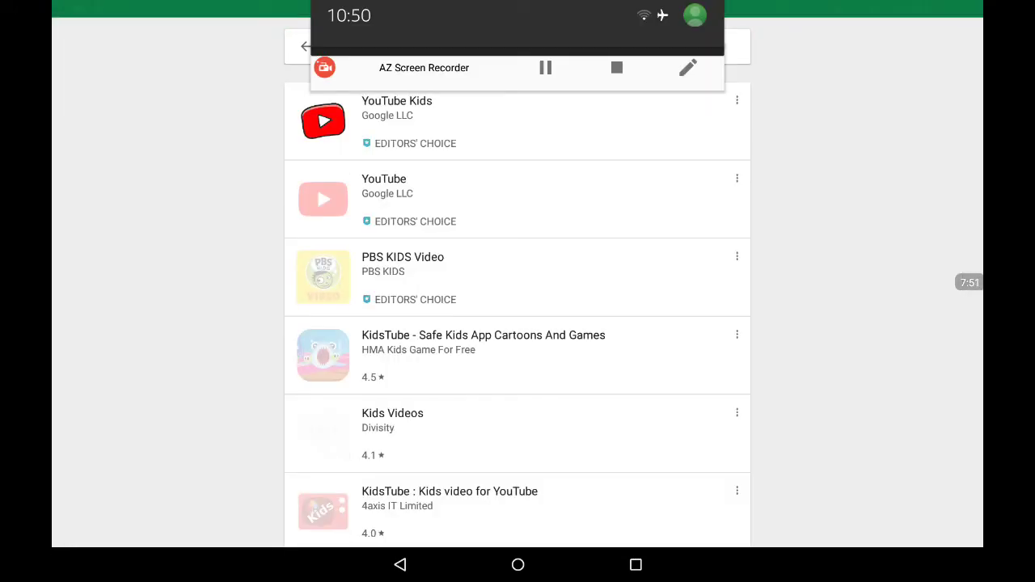
{"action": "left_click_drag", "start_coordinate": [517, 81], "coordinate": [517, 364]}
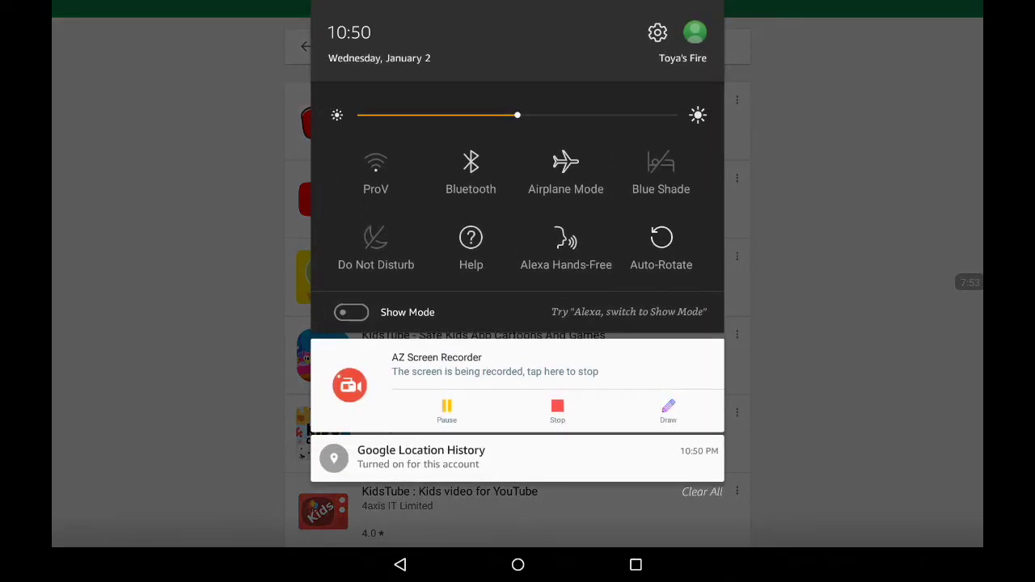